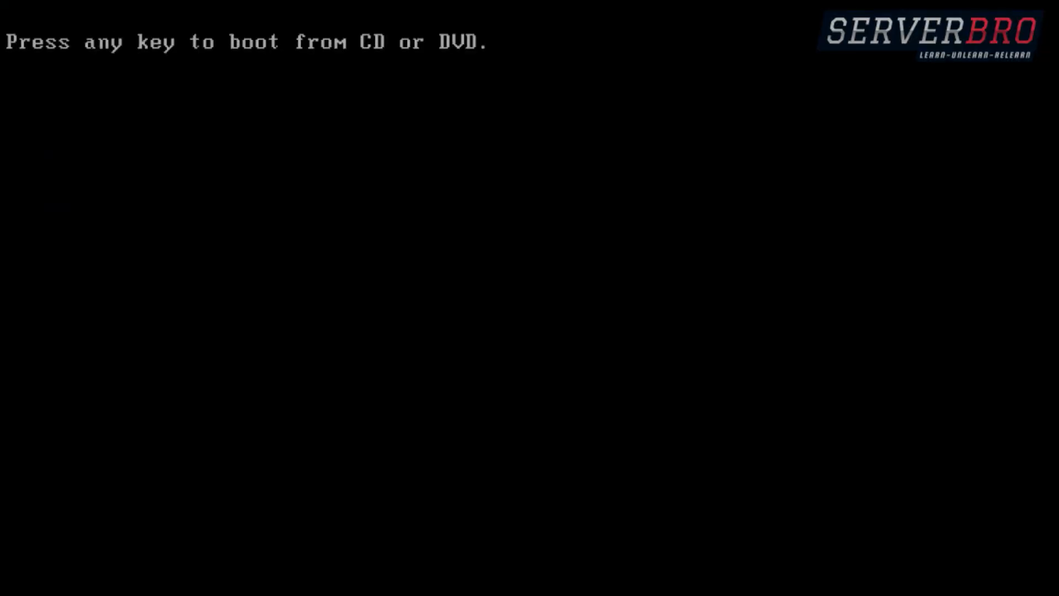
Boot from the installation disc, keep English (United States) as the installation language, and start the Windows Server 2012 R2 installation
key("Return")
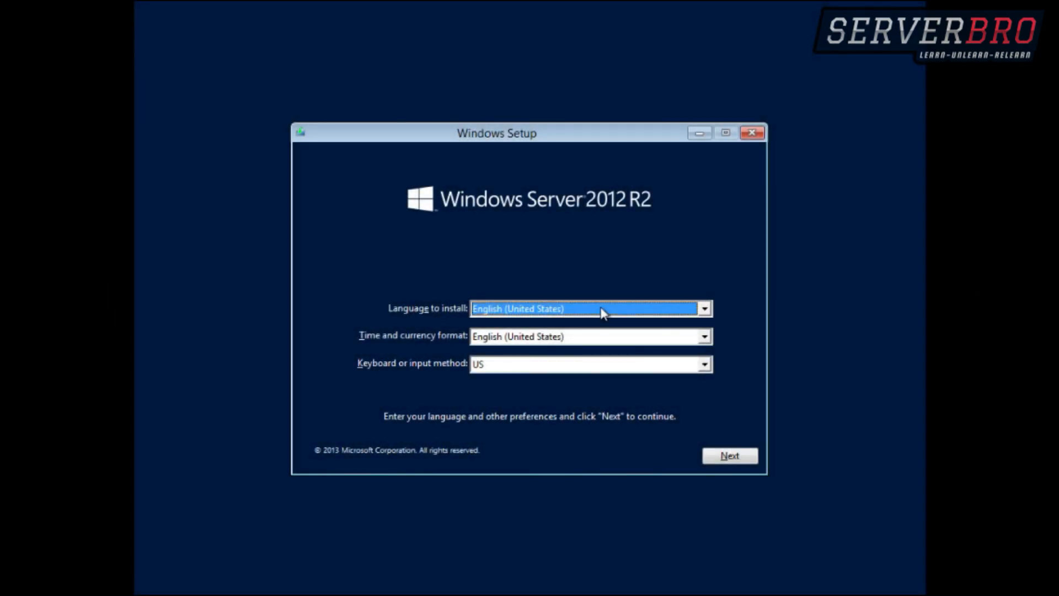
left_click(603, 310)
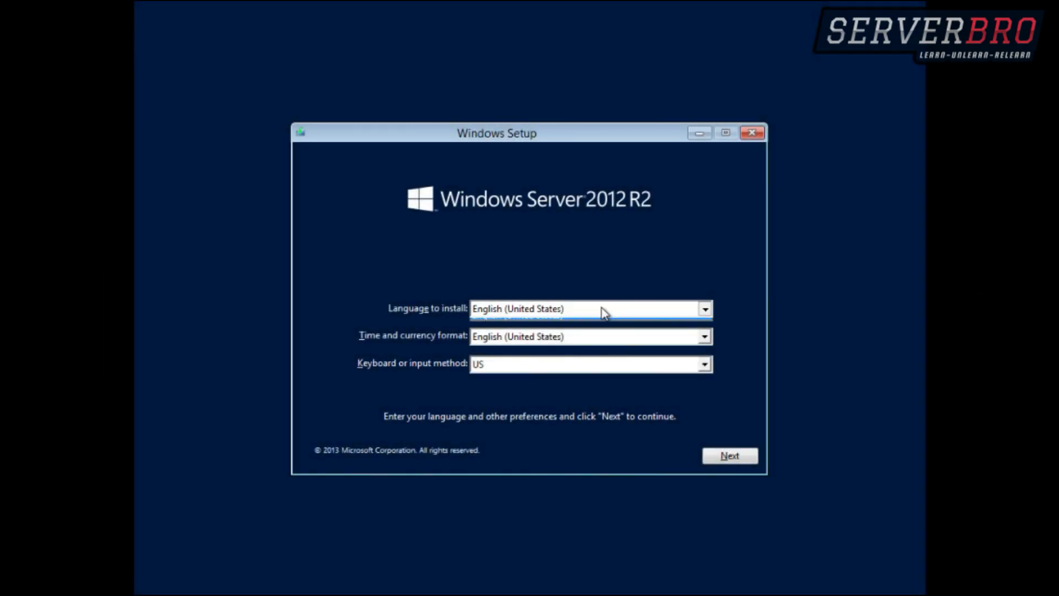
left_click(614, 325)
left_click(721, 454)
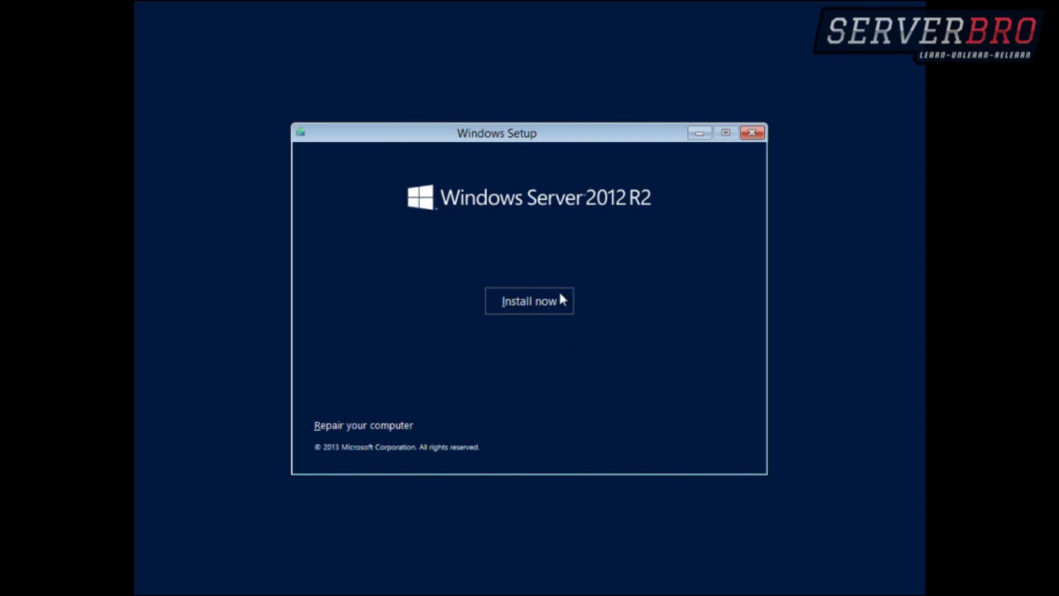
left_click(560, 294)
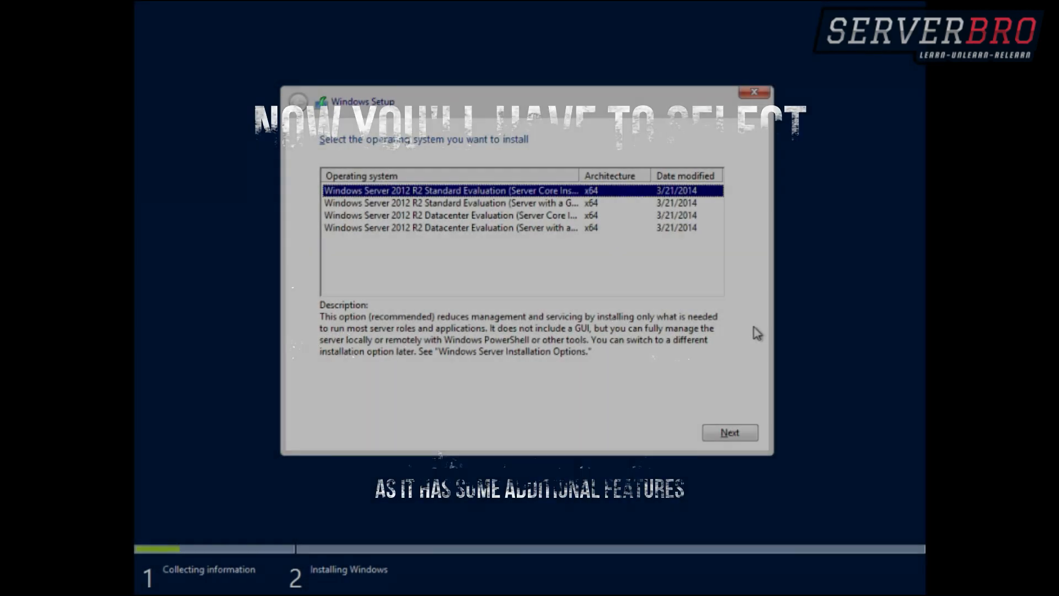
Choose Windows Server 2012 R2 Datacenter Evaluation (Server with a GUI) for installation and accept the license terms
left_click(496, 228)
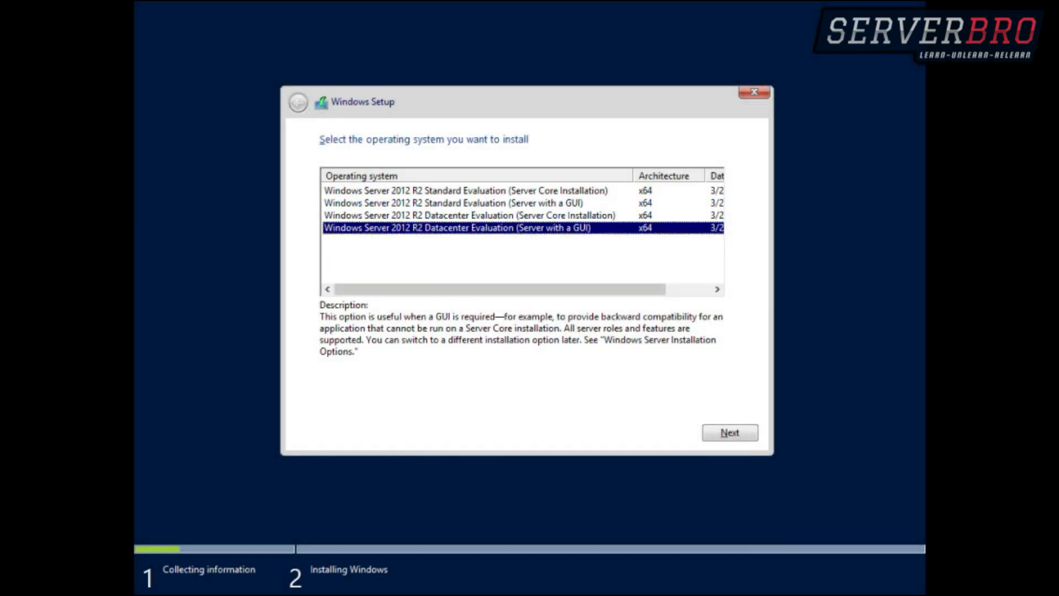
left_click(723, 432)
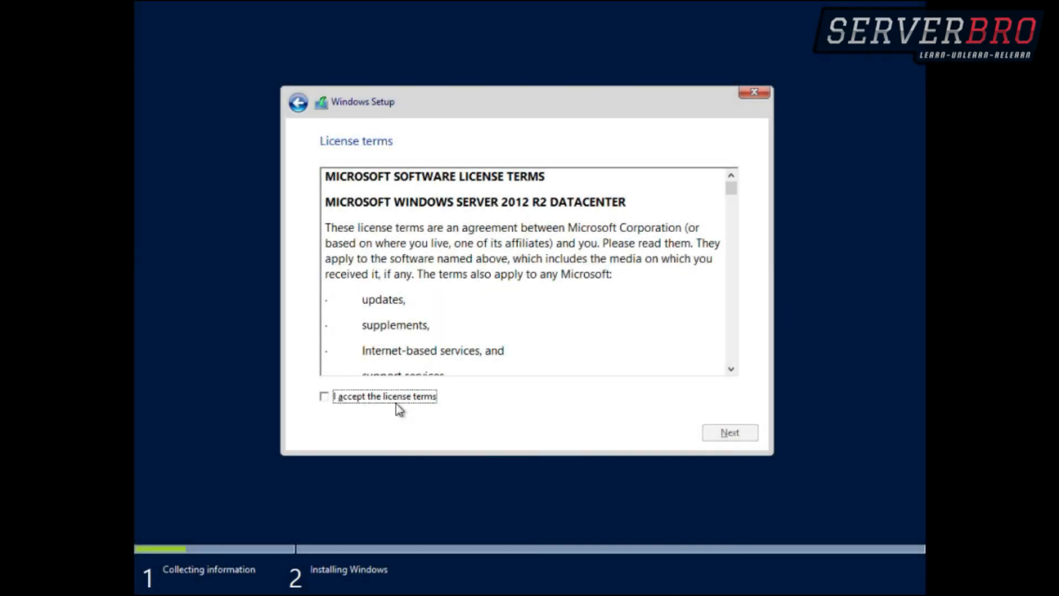
left_click(395, 402)
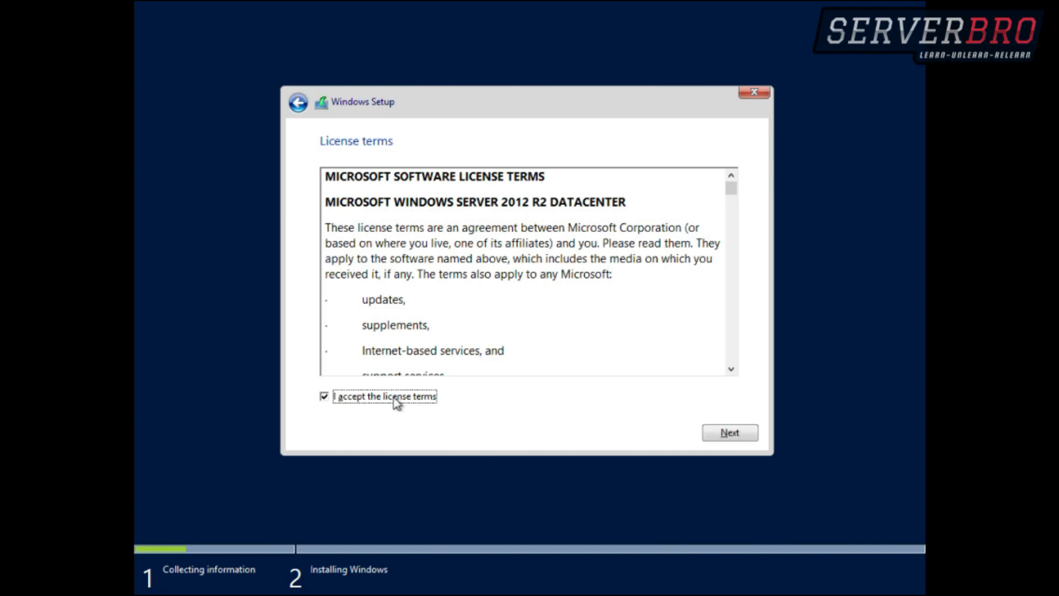
left_click(733, 433)
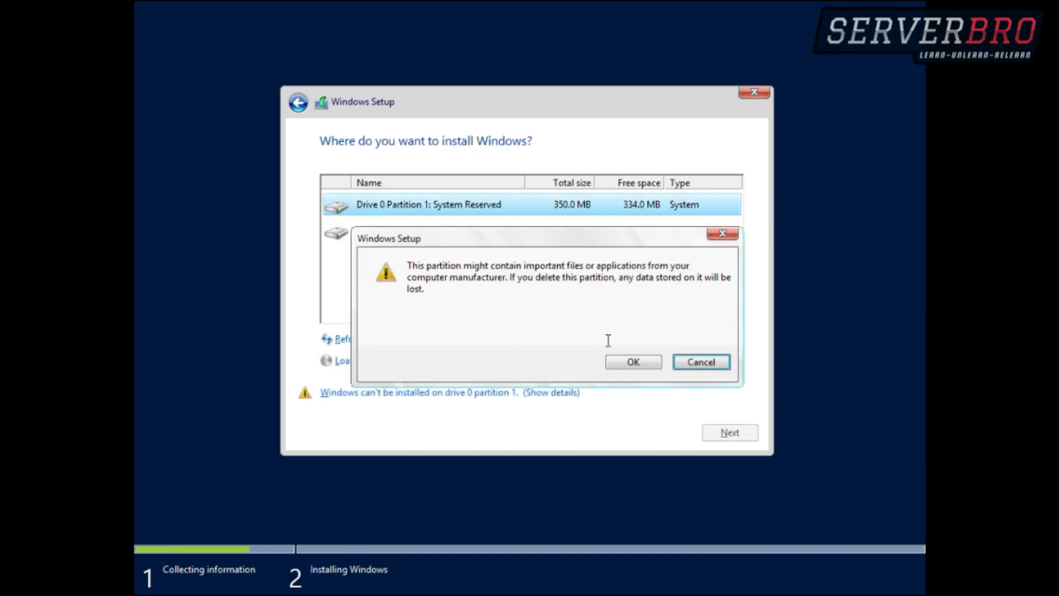
Delete the System Reserved partition and the remaining primary partition on Drive 0
left_click(660, 364)
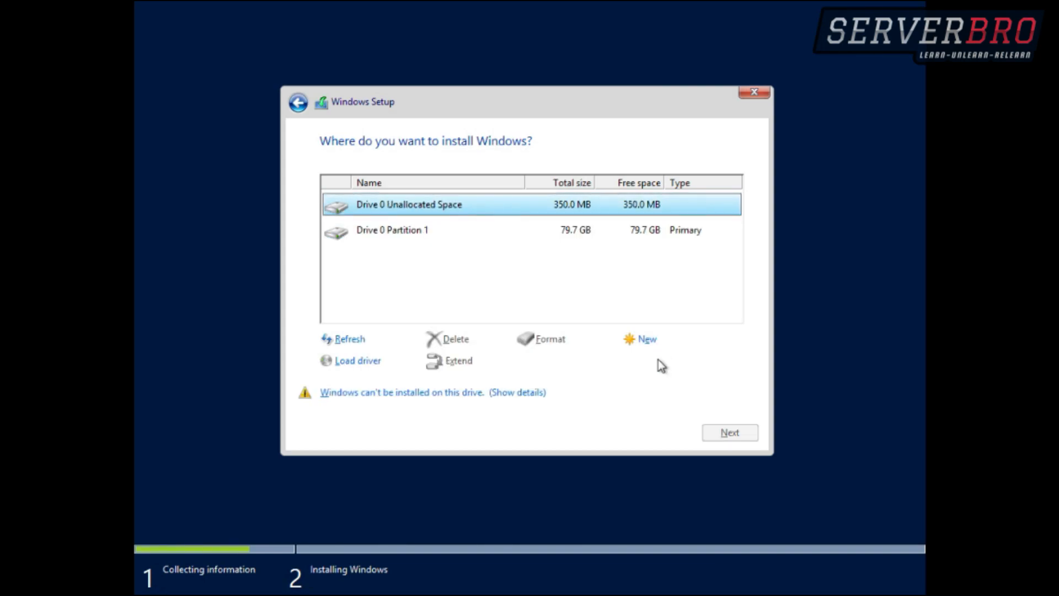
left_click(587, 235)
left_click(477, 336)
left_click(633, 362)
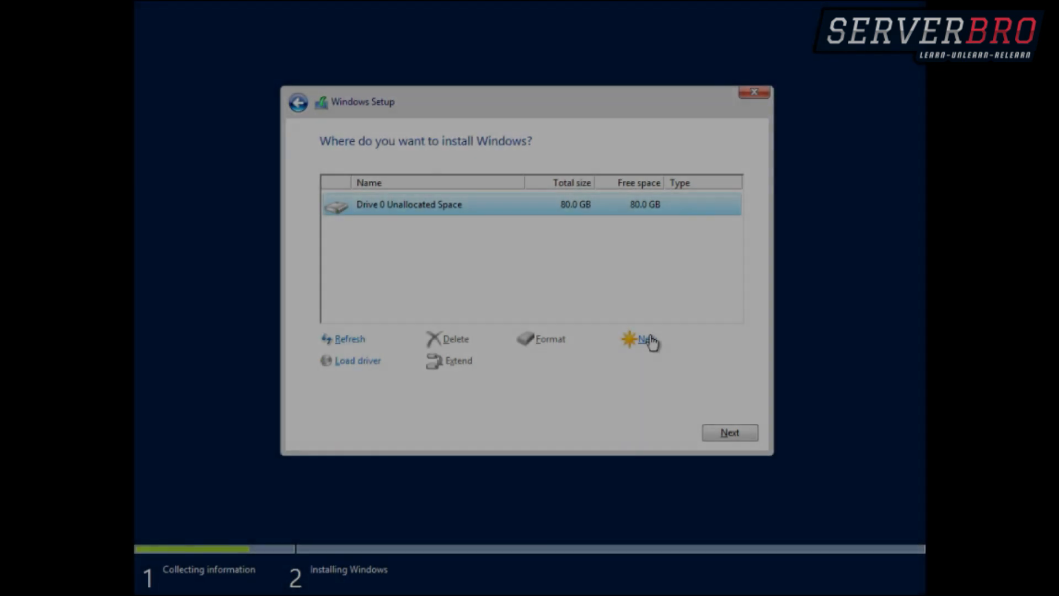
Create a new partition from all of Drive 0's unallocated space and install Windows on the primary Partition 2
left_click(649, 341)
left_click(659, 359)
left_click(643, 365)
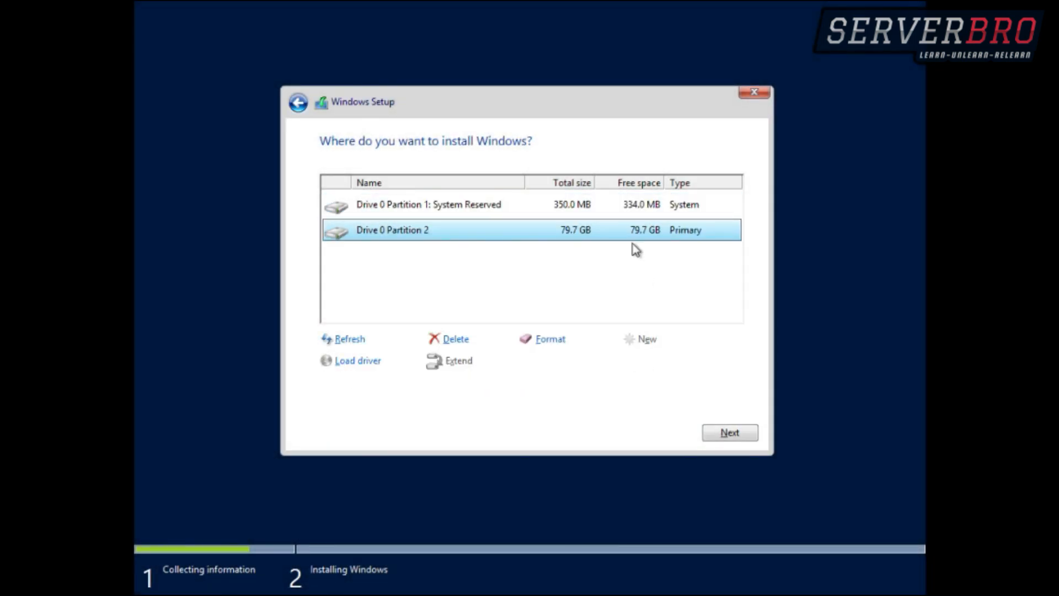
left_click(730, 433)
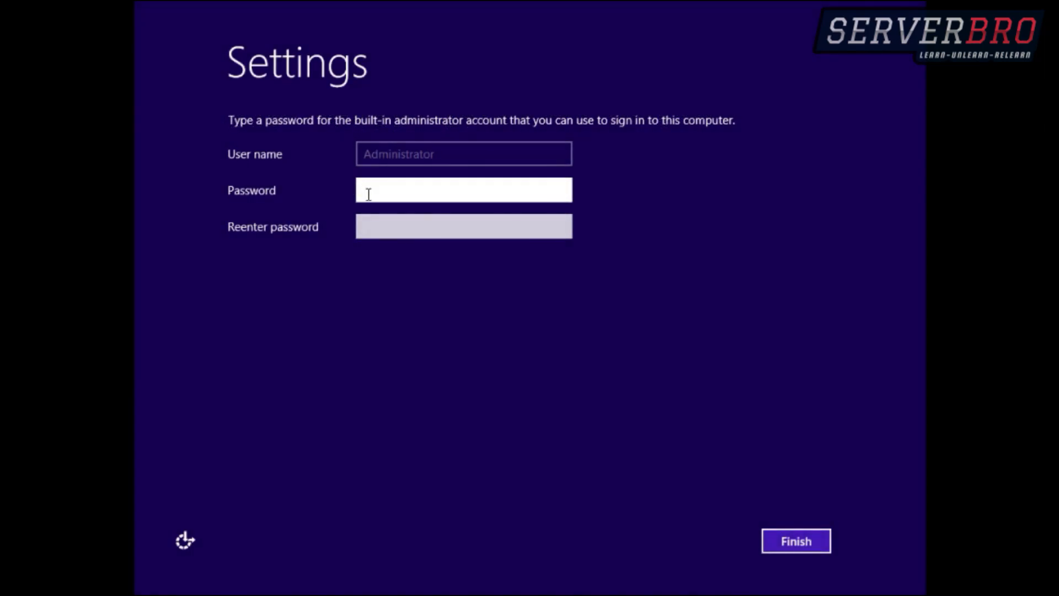
Set the built-in administrator account's password, re-enter it for confirmation, and finish the settings
type("**********")
key("Tab")
type("*********")
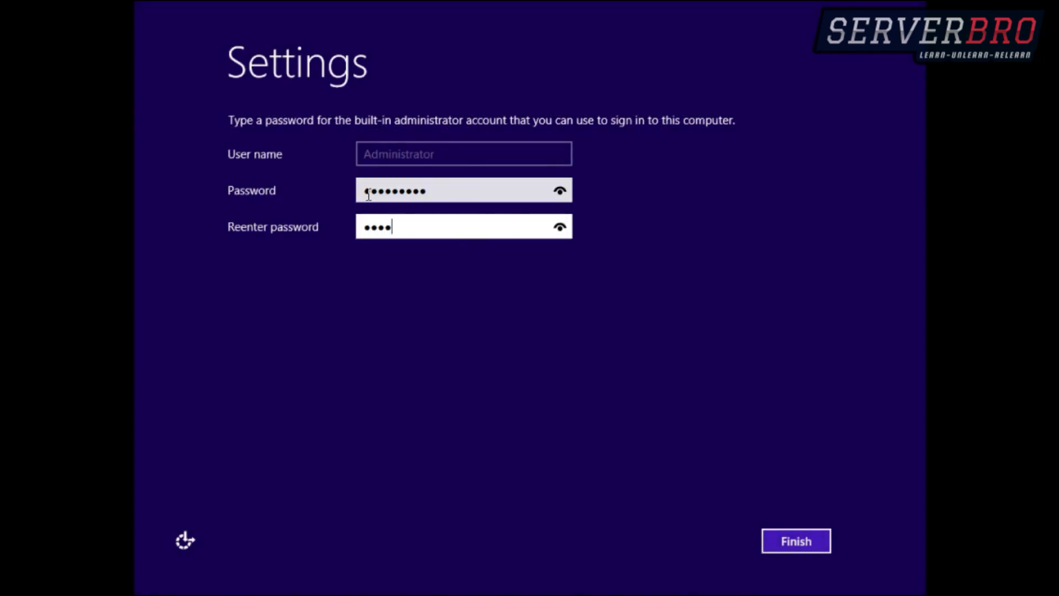
type("*")
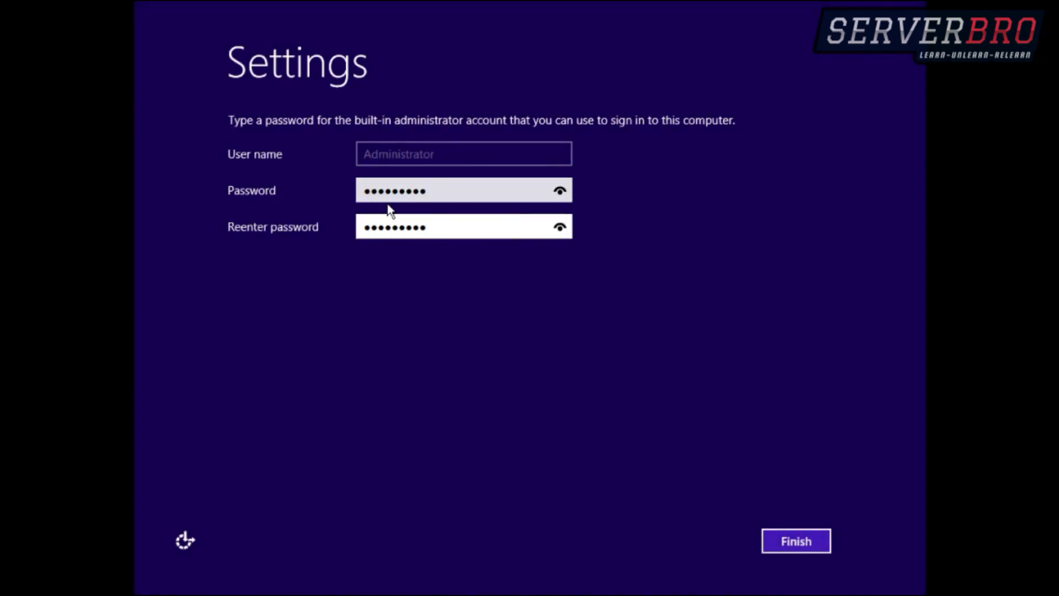
left_click(764, 539)
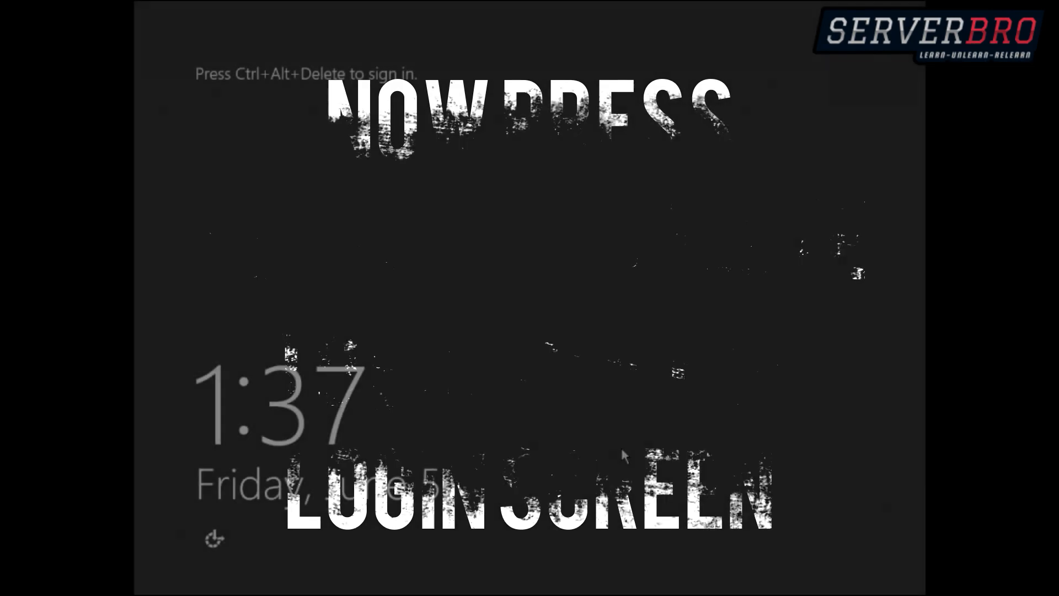
Unlock the sign-in screen and sign in as Administrator with the account password
key("ctrl+alt+Delete")
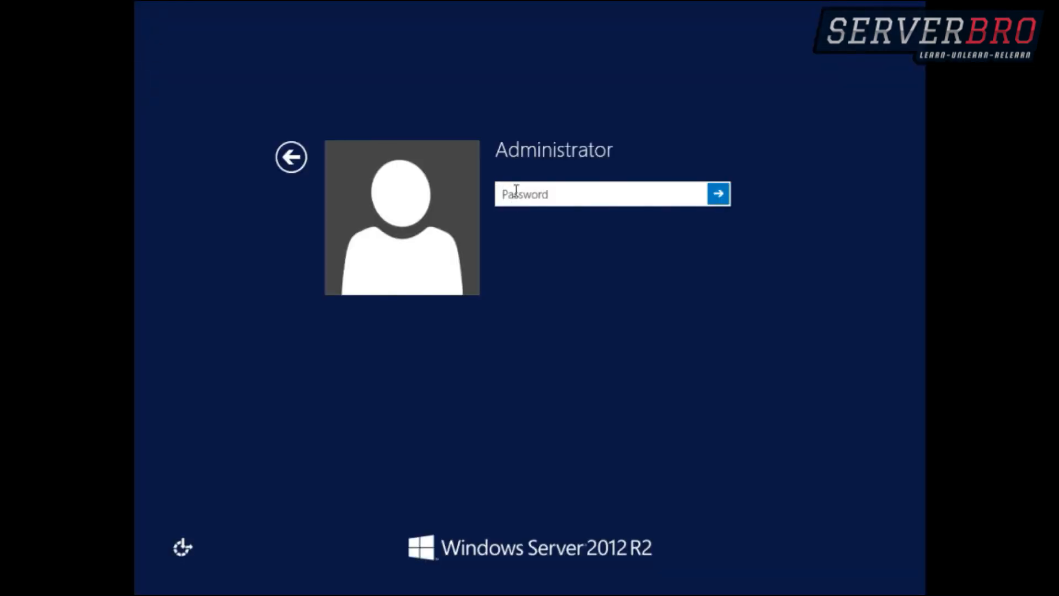
type("•••")
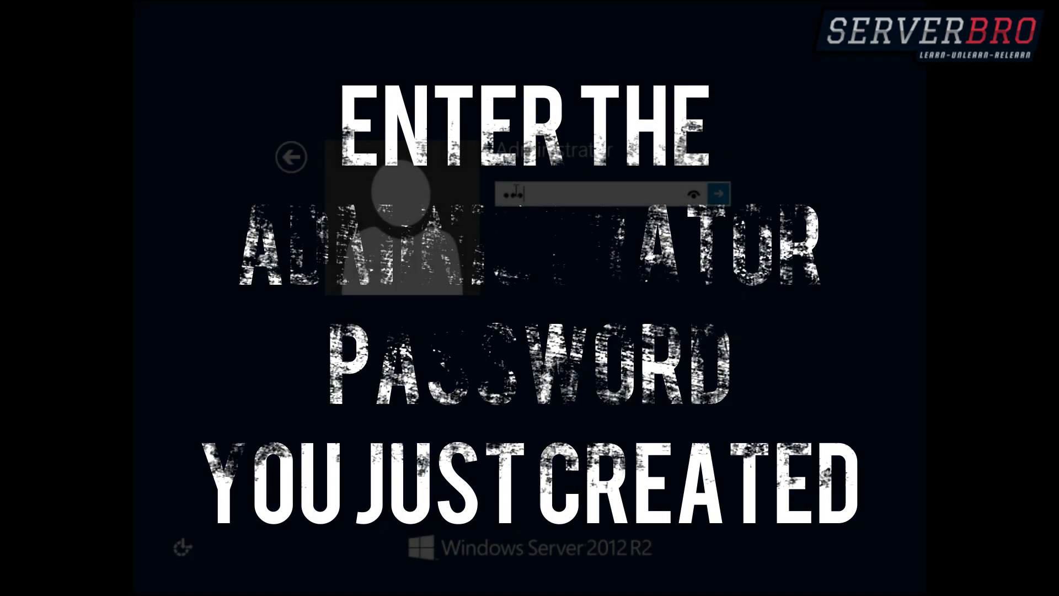
type("••")
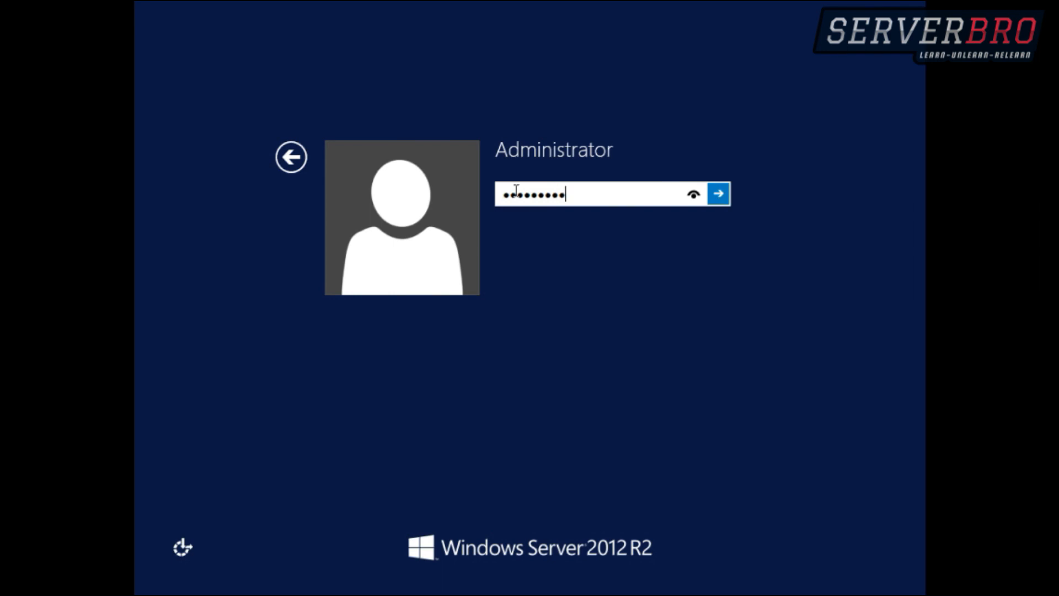
key("Return")
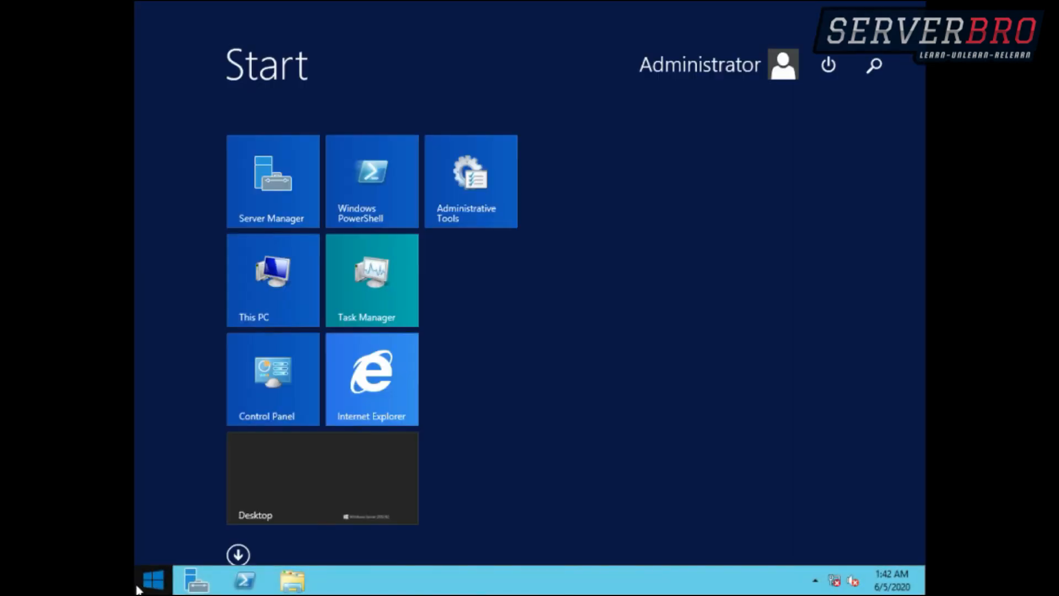
Shut down the server from the Start screen, giving Other (Unplanned) as the reason
left_click(828, 64)
left_click(822, 107)
left_click(805, 155)
left_click(806, 152)
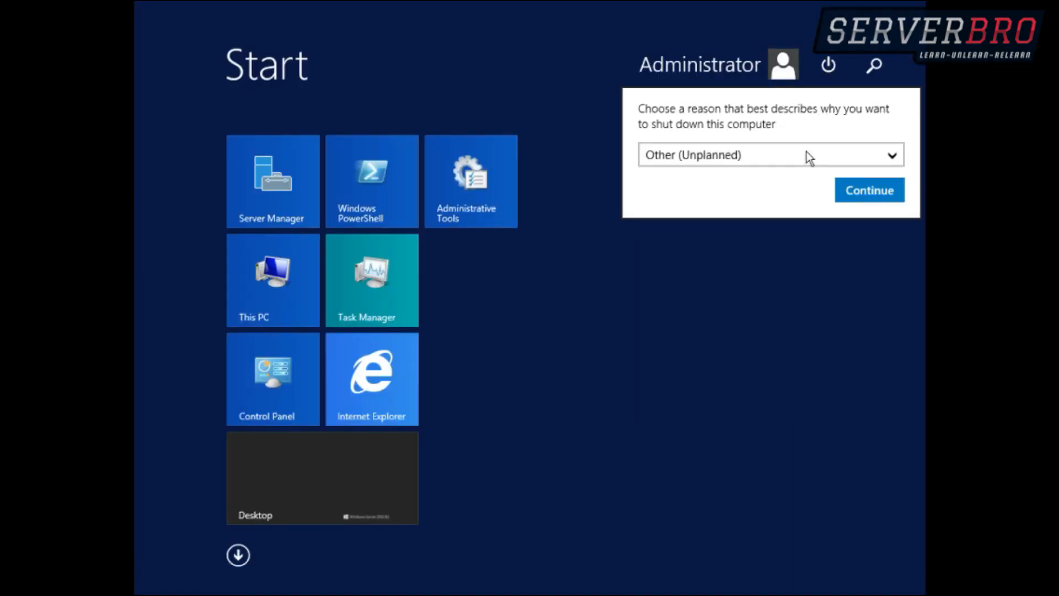
left_click(850, 188)
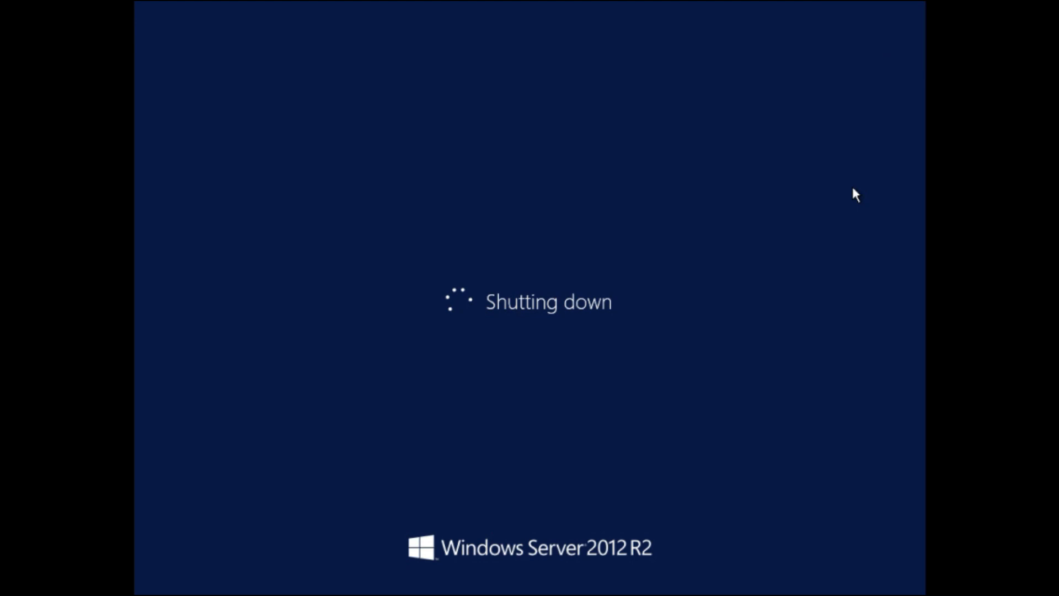